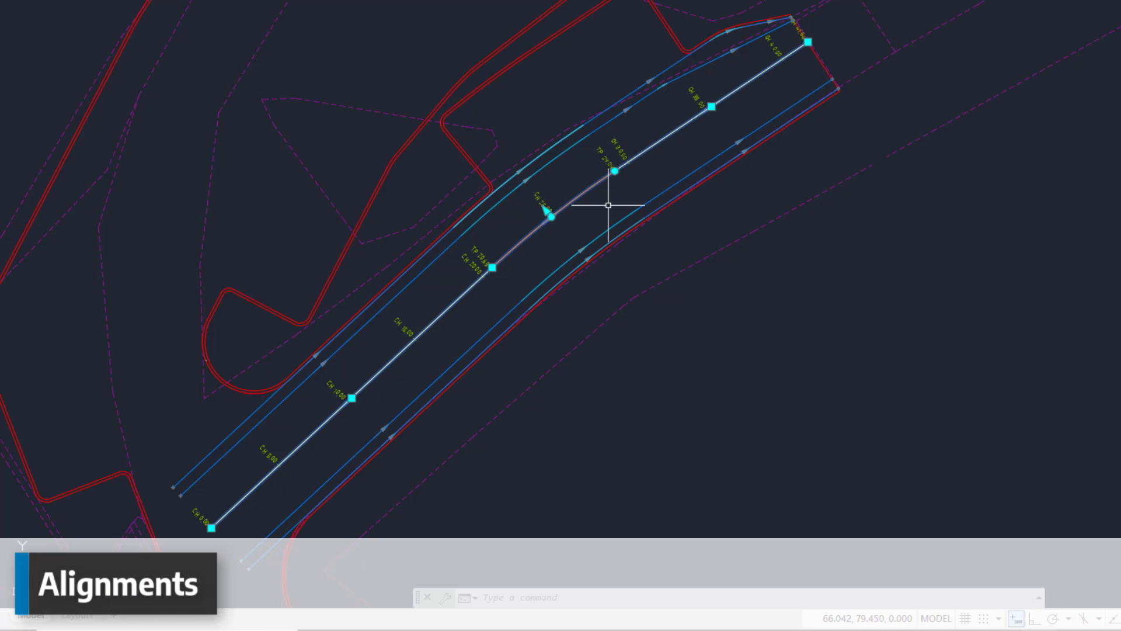
Step: Clear the centreline selection, highlight the left and right sawcut alignments to inspect them, and deselect them
mouse_move(607, 205)
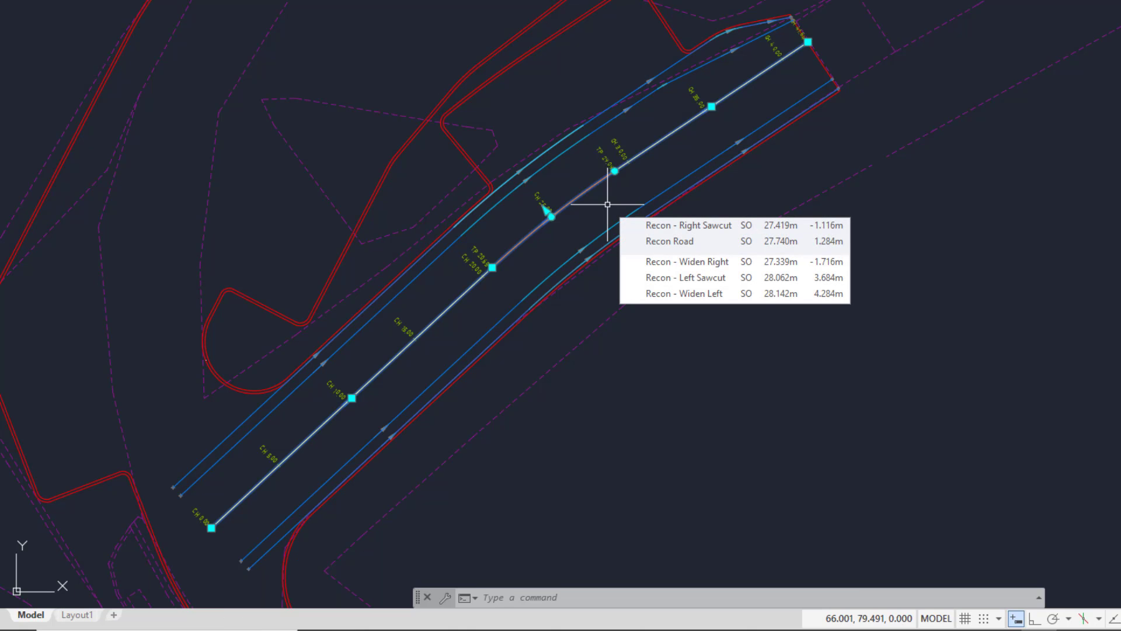
key("Escape")
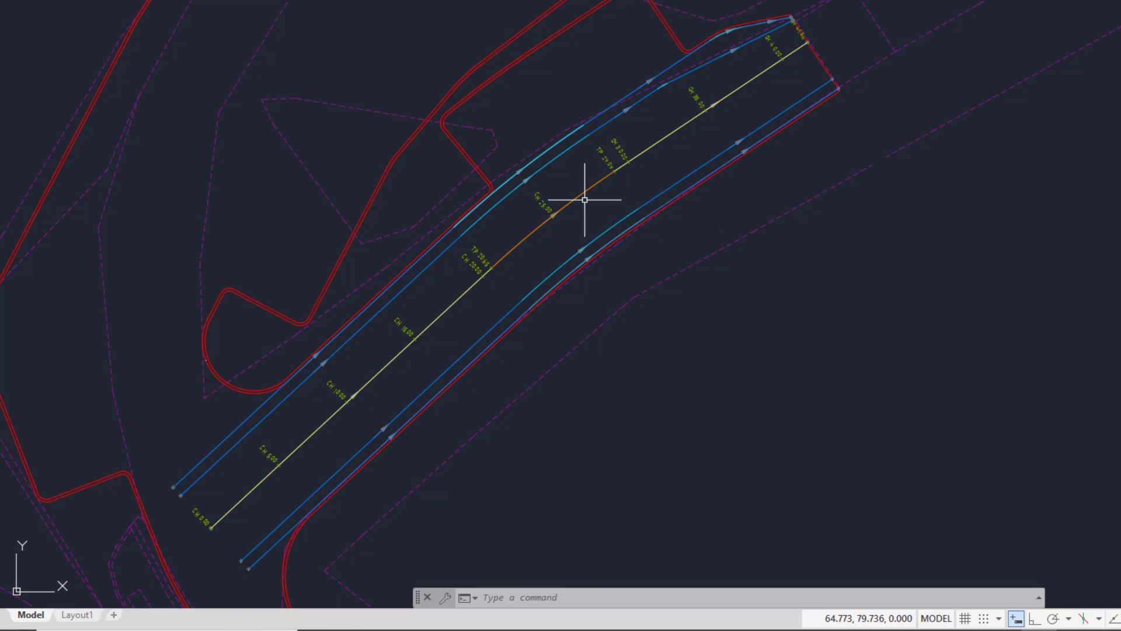
left_click(563, 150)
left_click(618, 225)
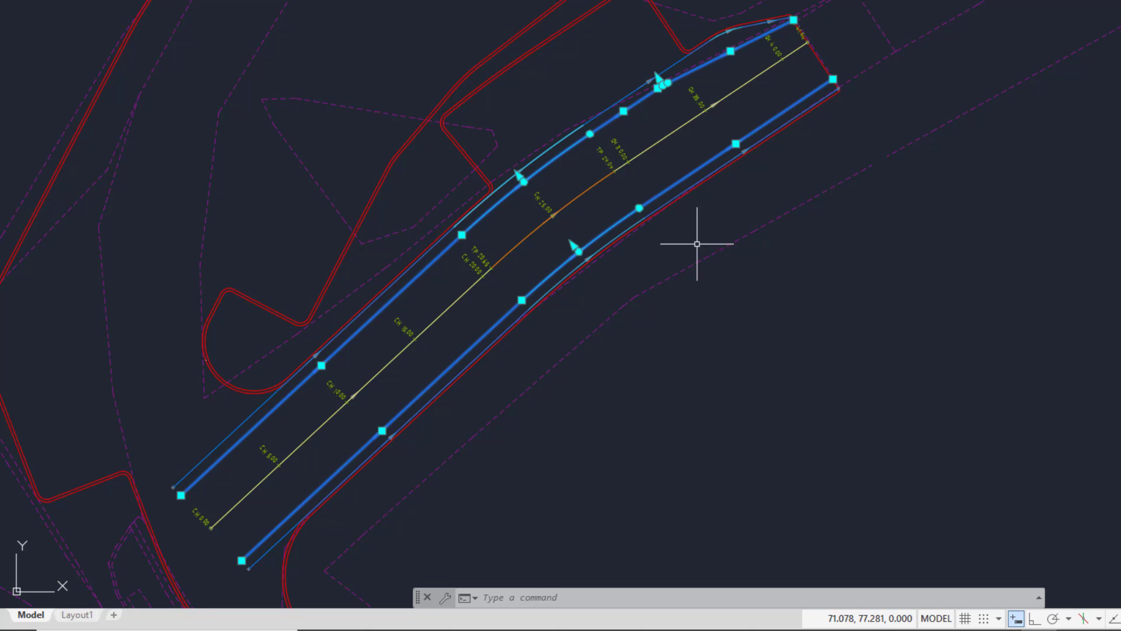
mouse_move(692, 241)
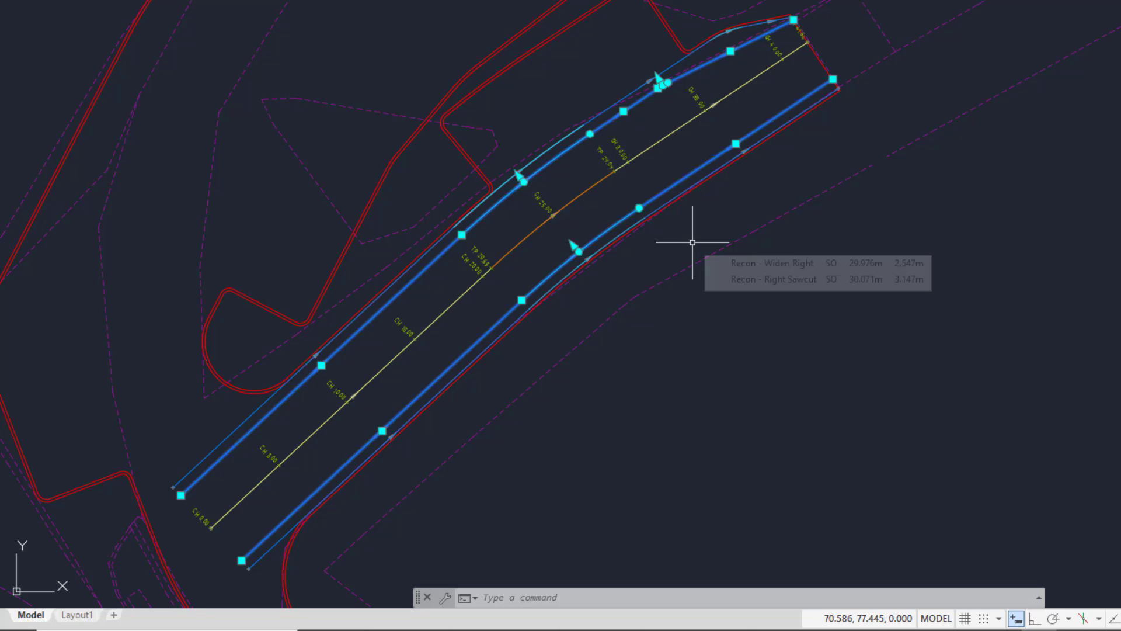
key("Escape")
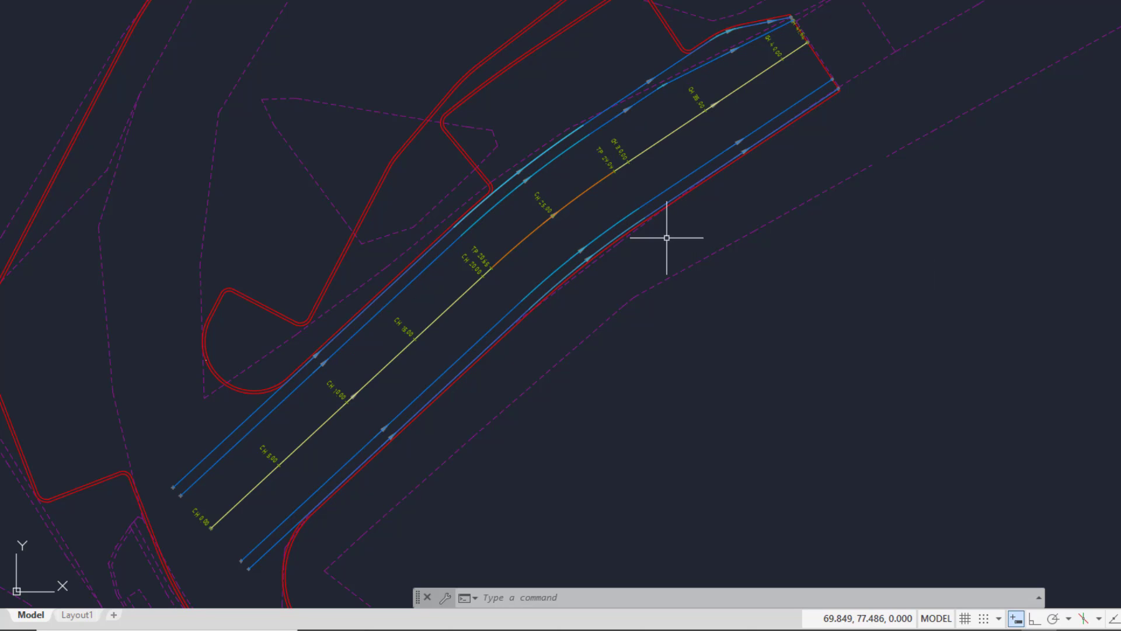
Step: Highlight the left and right widening alignments, resolving the overlap with the arc to the Alignment, and deselect them
left_click(507, 181)
left_click(557, 239)
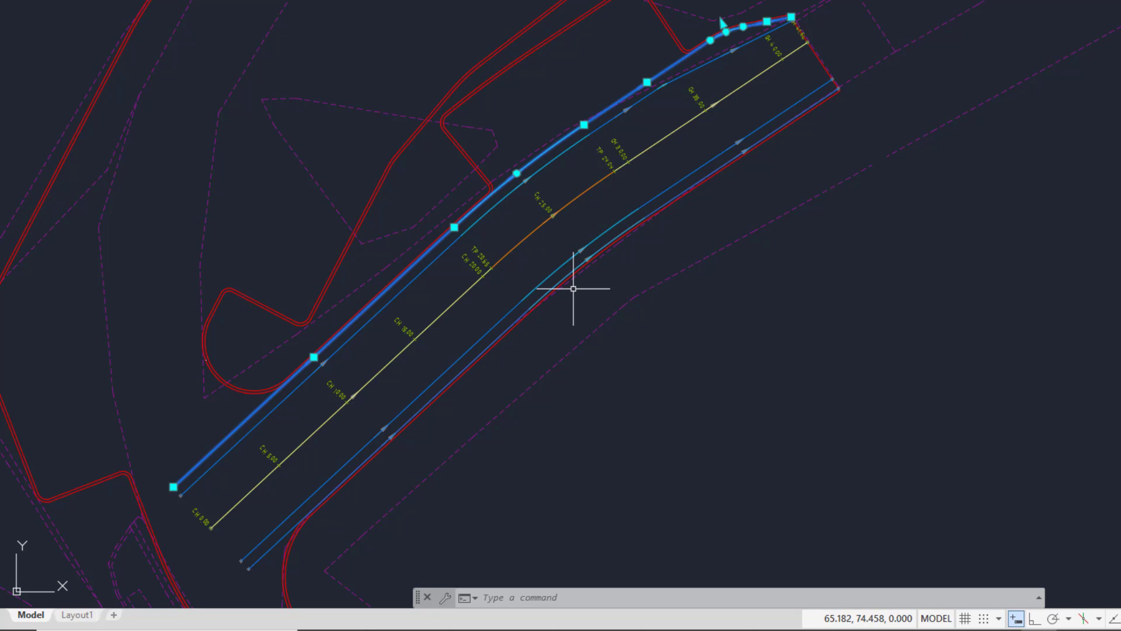
left_click(553, 275)
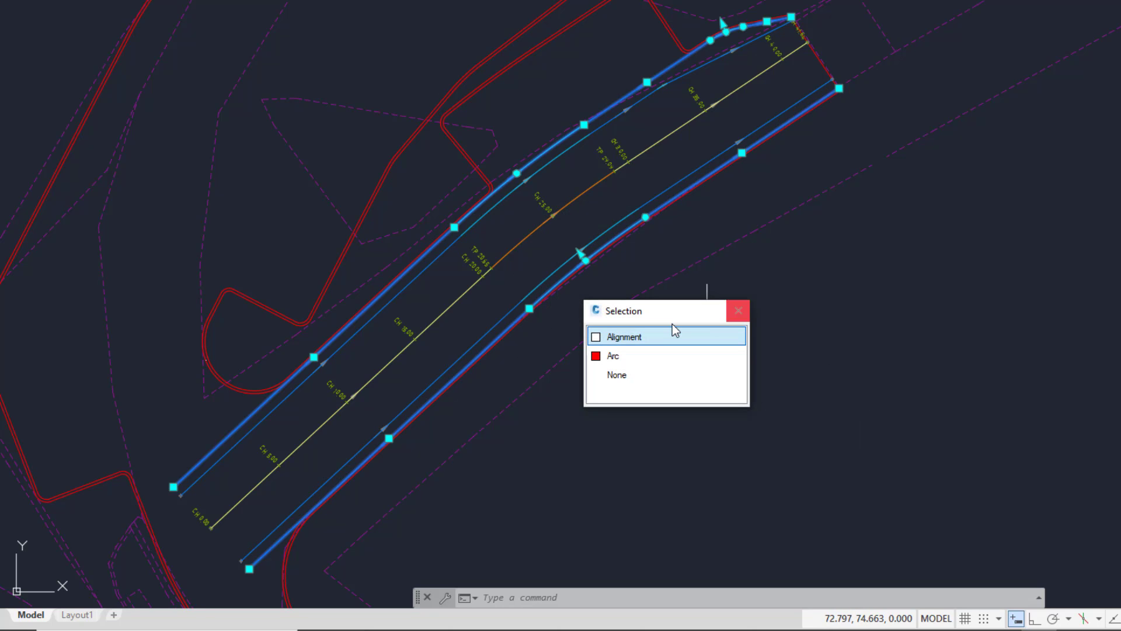
left_click(662, 337)
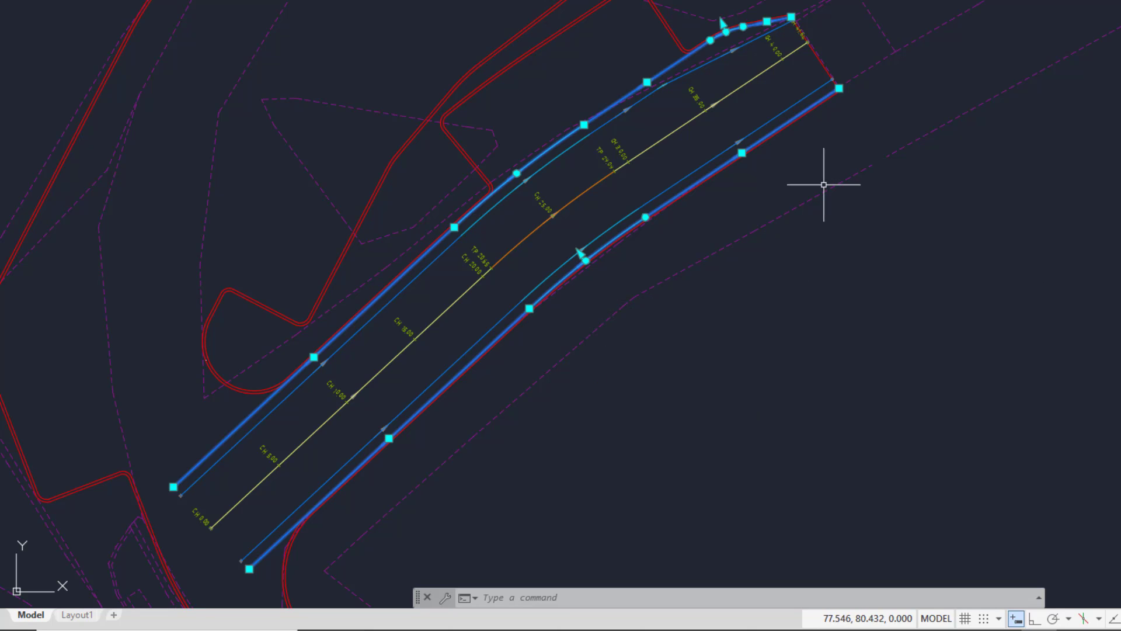
key("Escape")
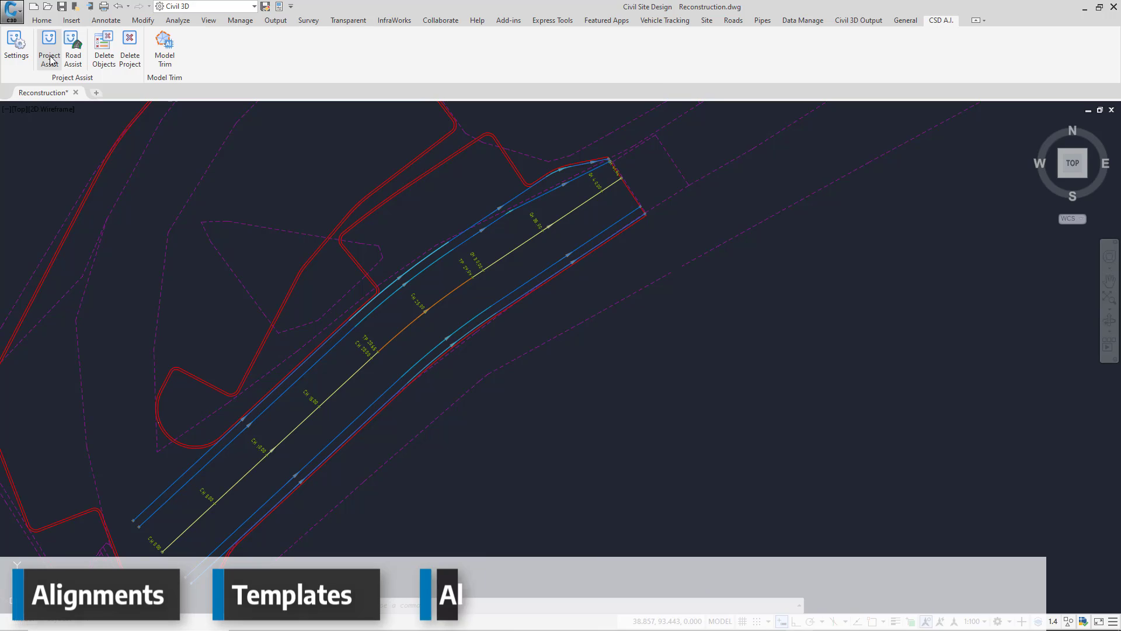
Step: Run Project Assist and confirm the predicted usage types for the sawcut, widening and Recon Road alignments
left_click(50, 58)
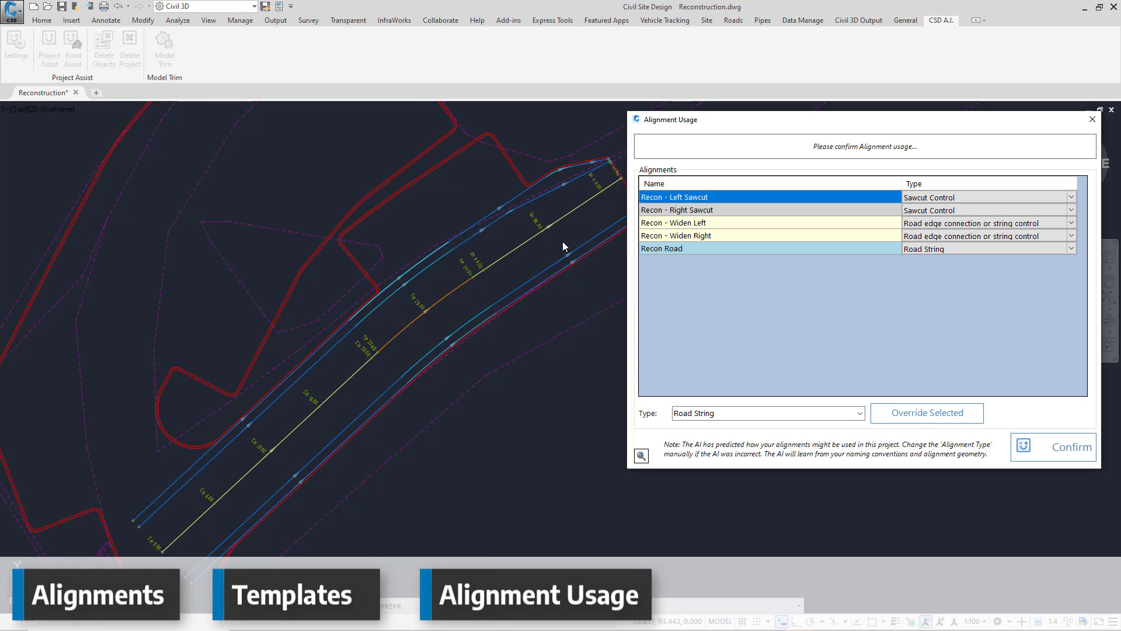
mouse_move(722, 200)
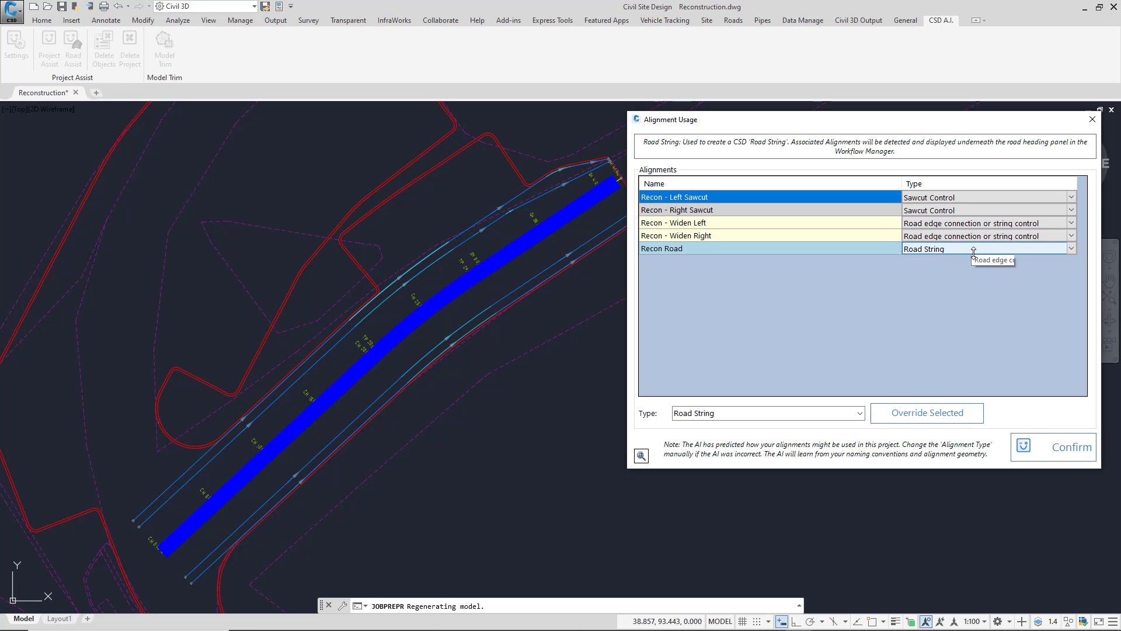
left_click(1053, 446)
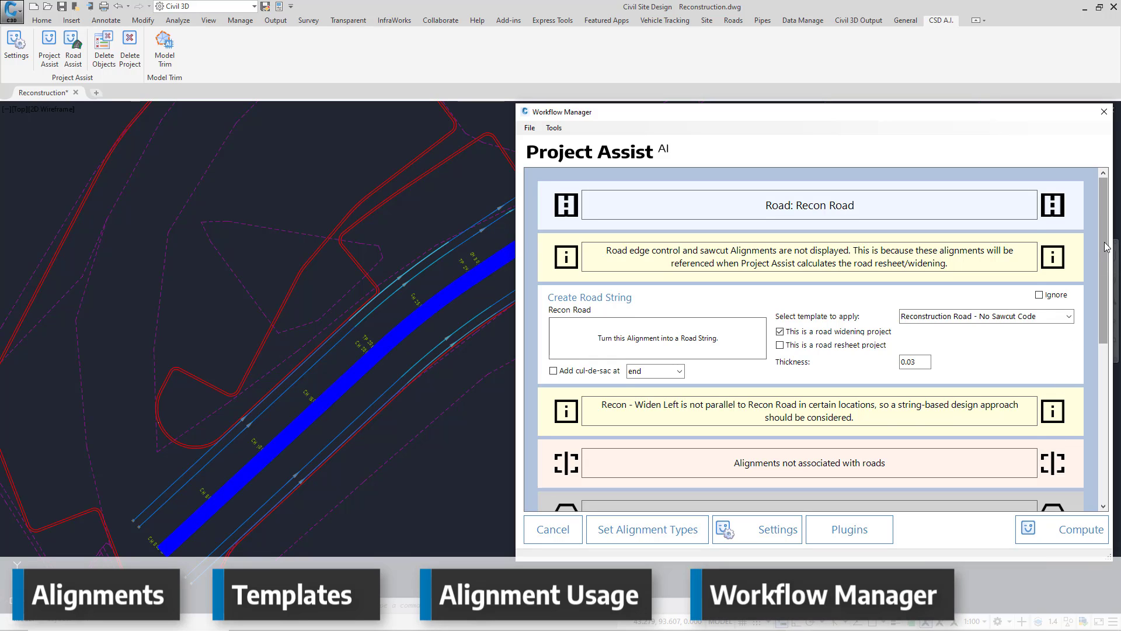
Step: Apply the Reconstruction Road template to the Recon Road string and disable the road widening project option
scroll(1107, 245, "down", 1)
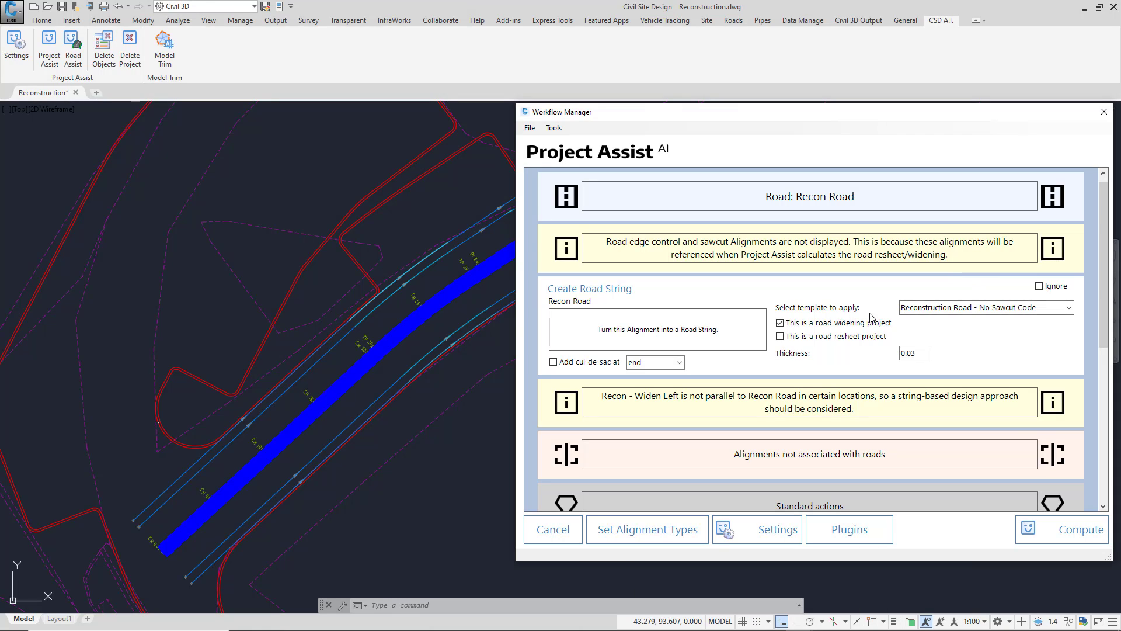
left_click(987, 308)
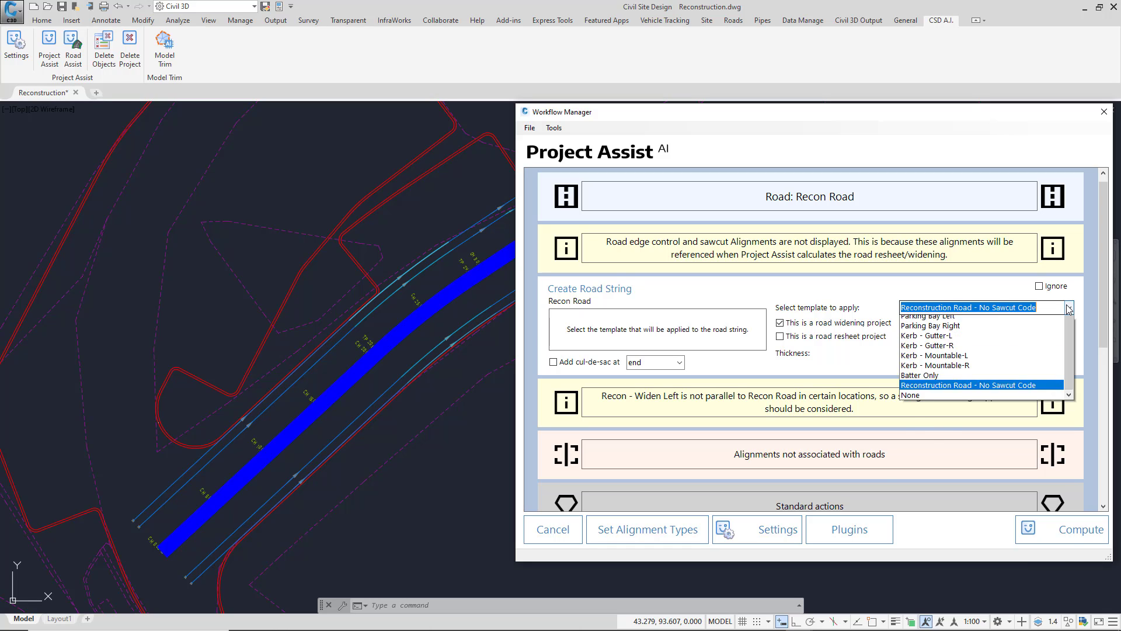
left_click(958, 519)
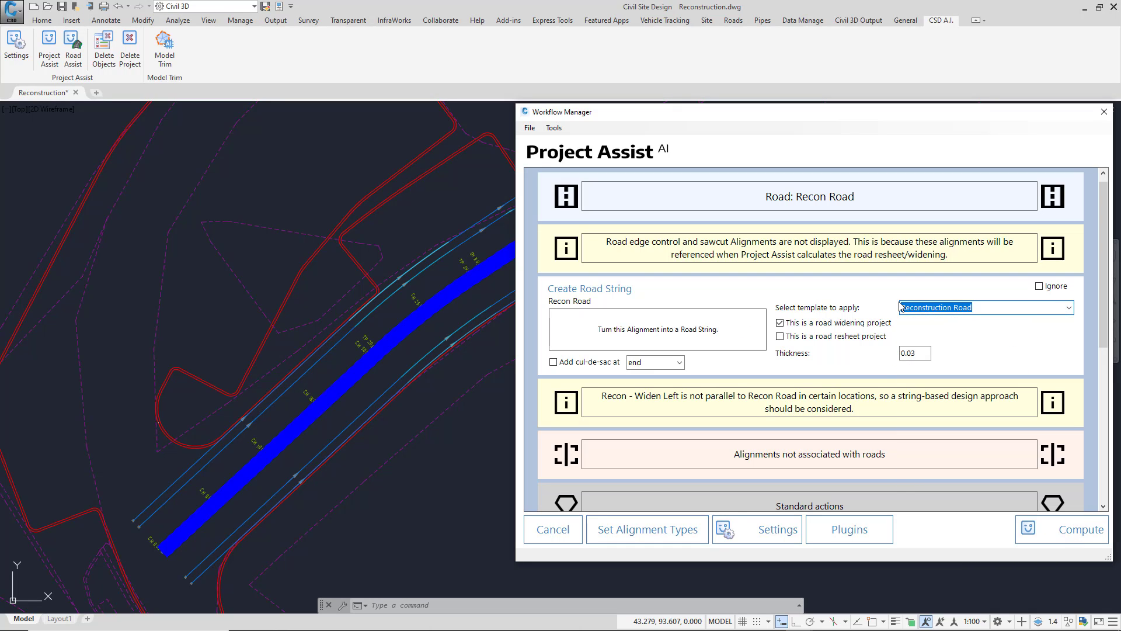
left_click(780, 323)
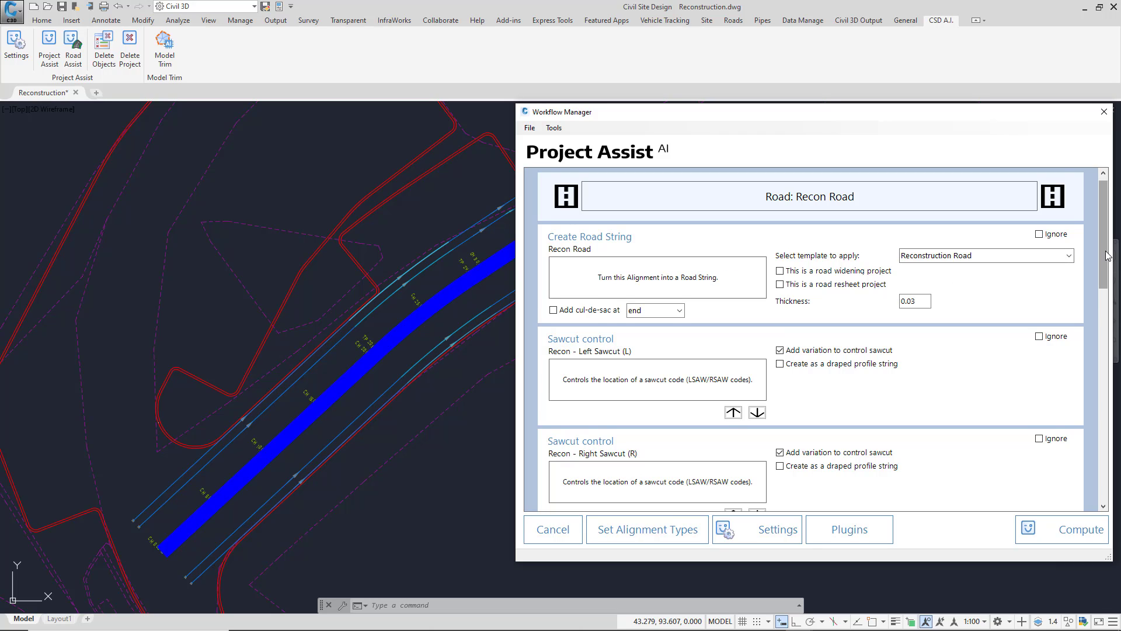
Step: Review the sawcut control and road edge control options, and compute the Recon Road project
left_click_drag(1107, 255, 1107, 283)
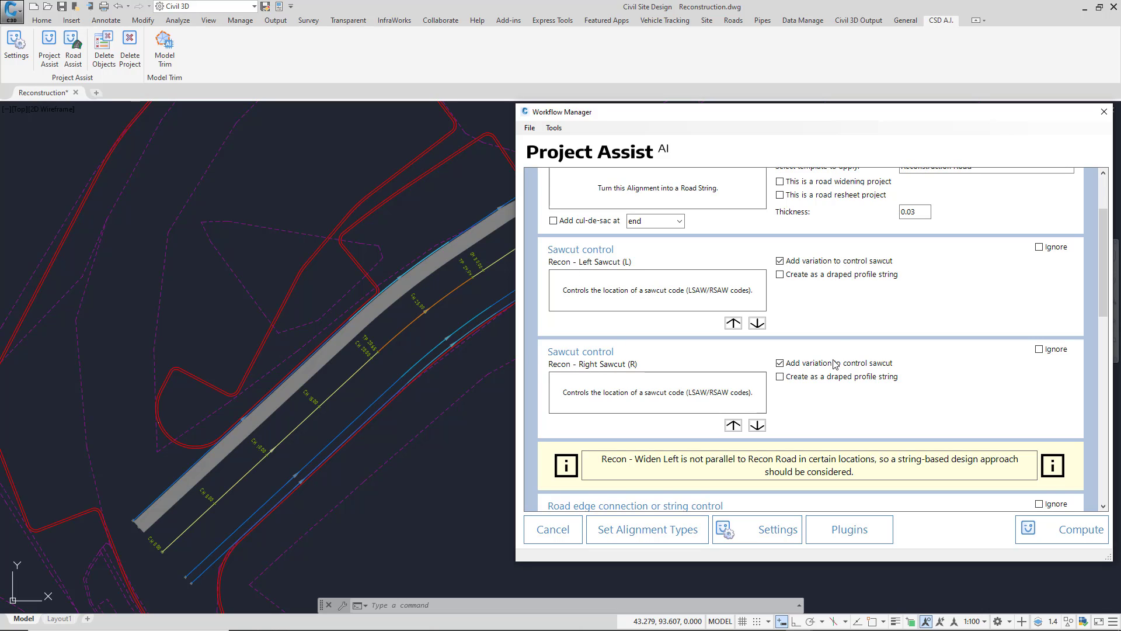
mouse_move(822, 265)
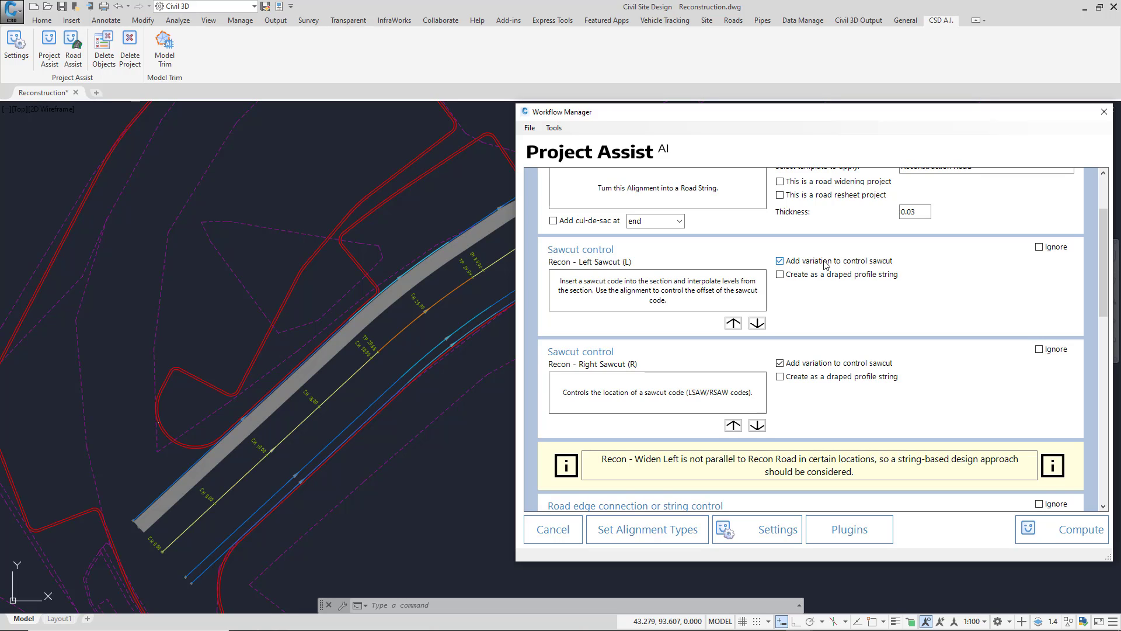
left_click_drag(1100, 253, 1102, 343)
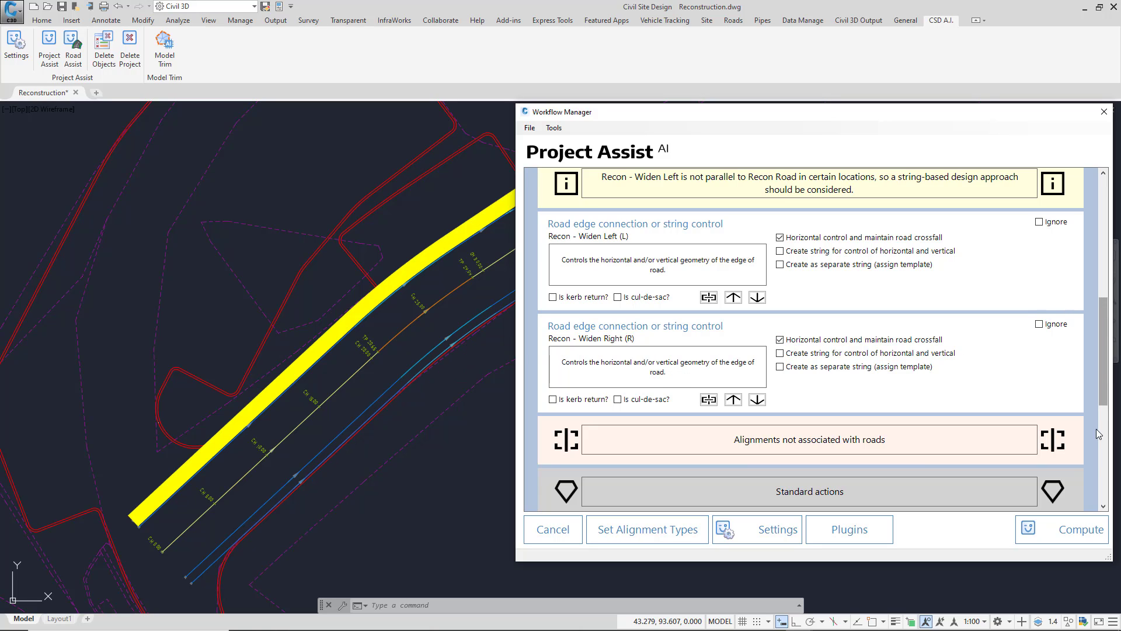
left_click(1062, 528)
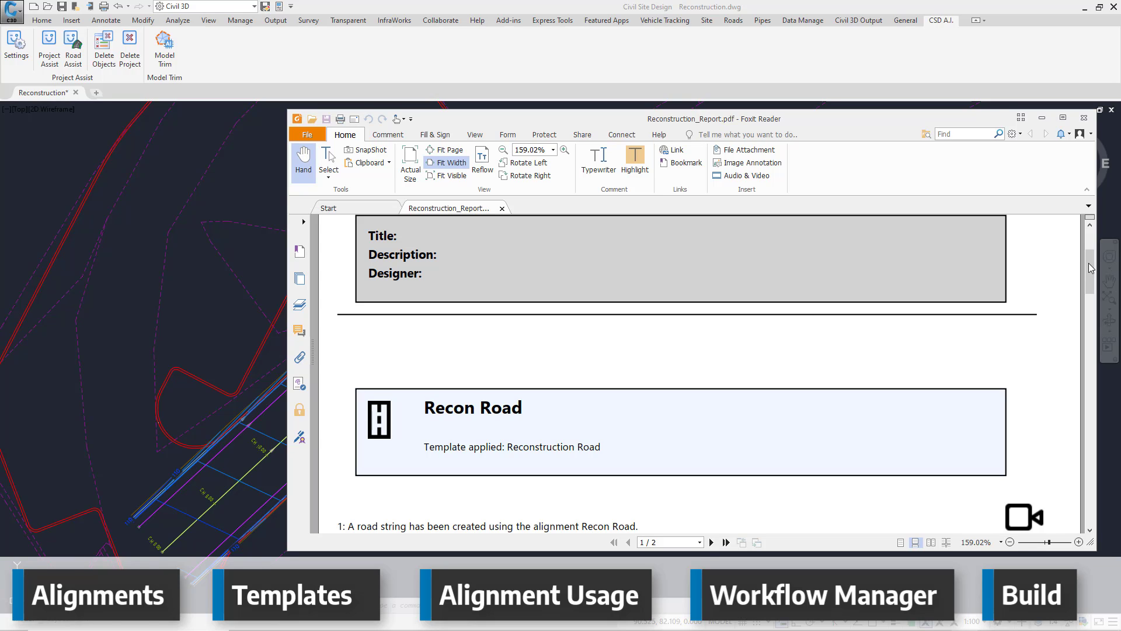
Step: Read through the generated Reconstruction_Report.pdf and close it
left_click_drag(1090, 263, 1090, 286)
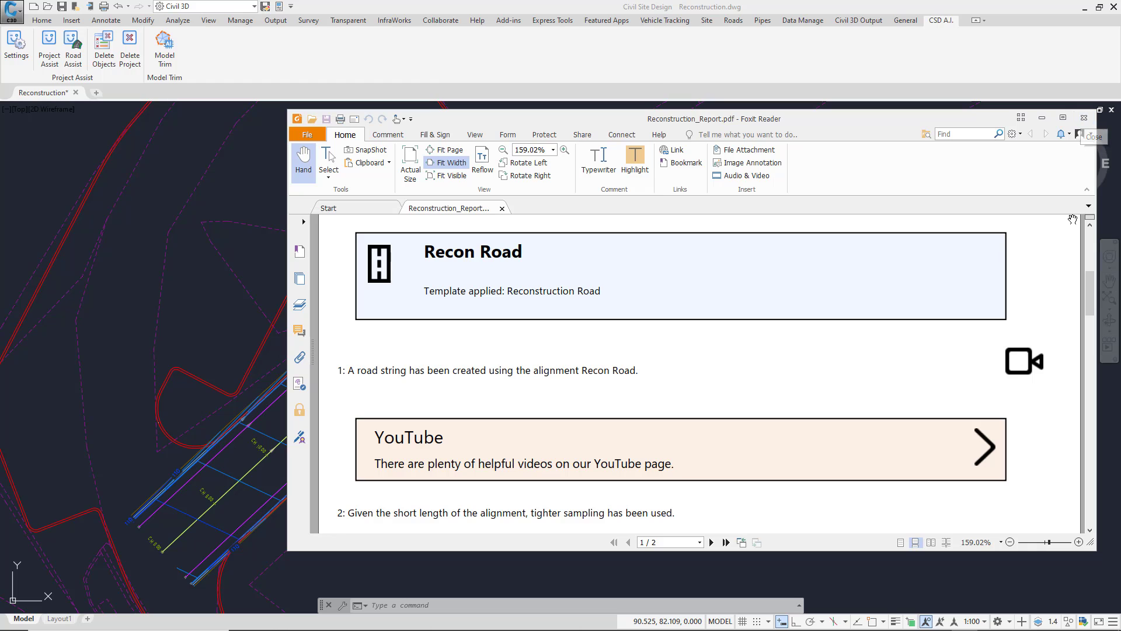
left_click_drag(1090, 289, 1088, 394)
left_click(1084, 119)
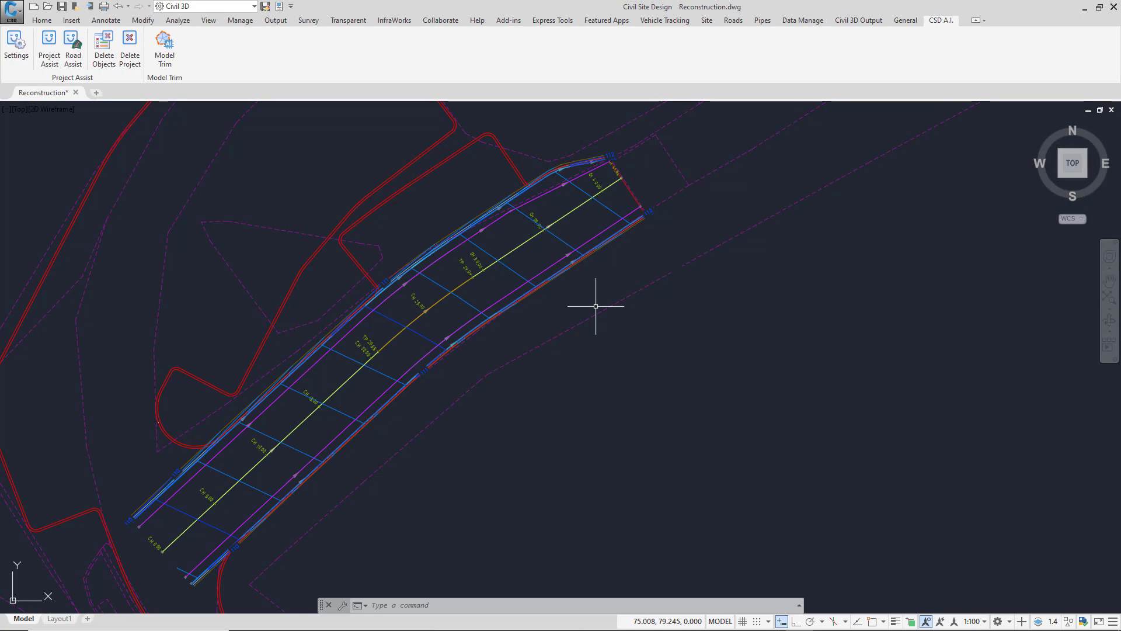
Step: Open the Design Data Form for the Recon Road alignment, picking the alignment from the list
left_click(733, 20)
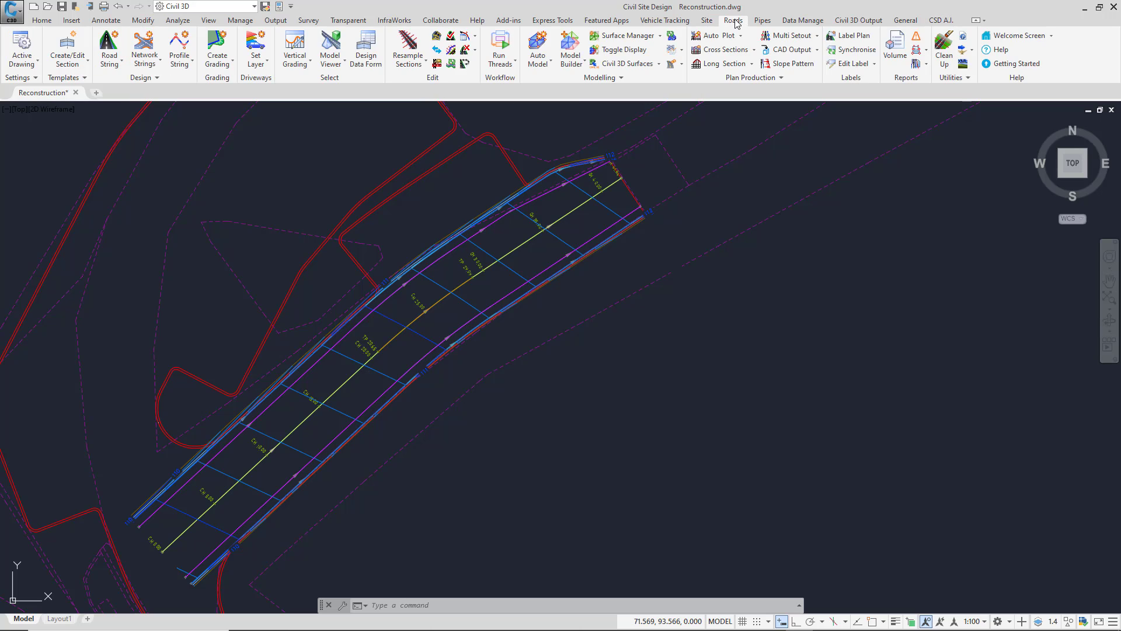
left_click(365, 52)
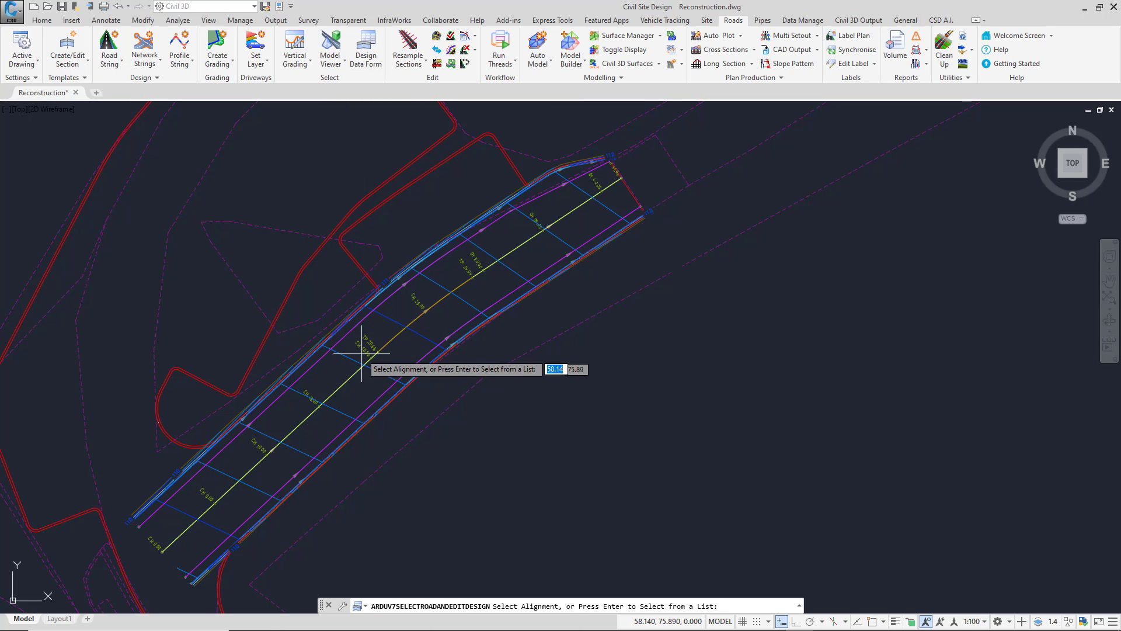
key("Return")
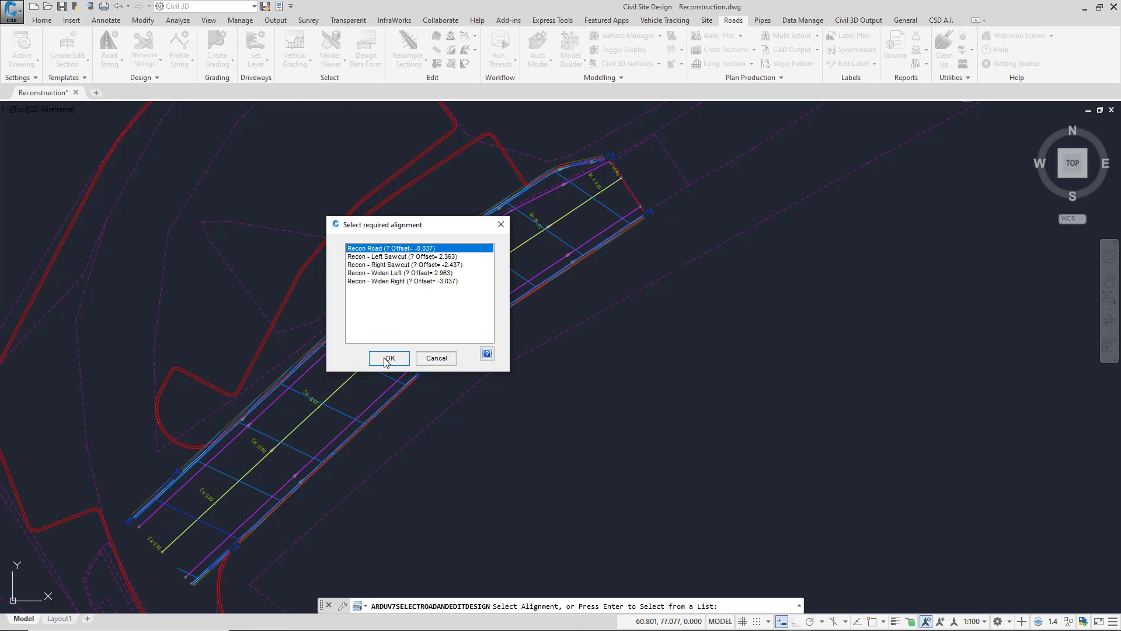
left_click(385, 360)
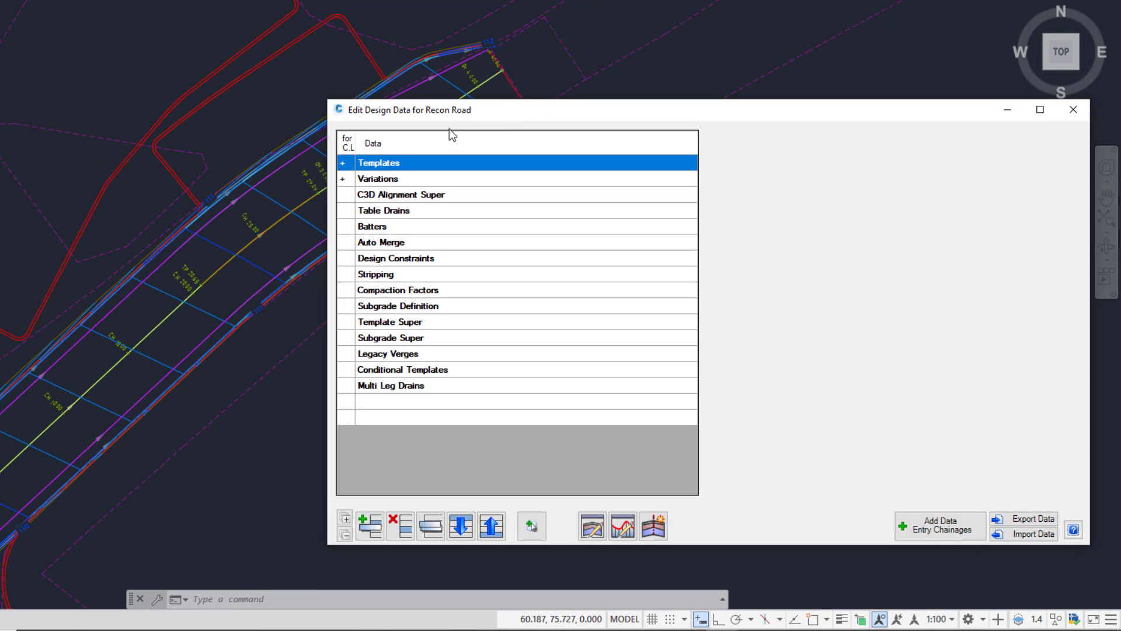
Step: Examine the Recon Road template entry and the LSAW, RSAW, LEB and REB alignment variations in the design data
left_click(343, 163)
left_click(555, 180)
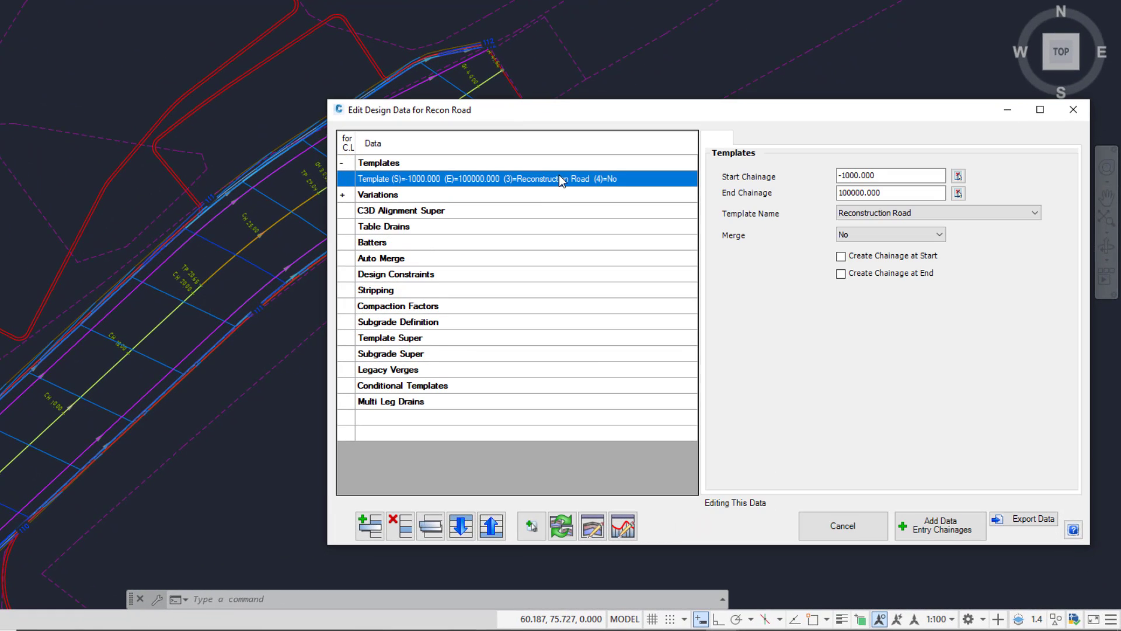
left_click(343, 195)
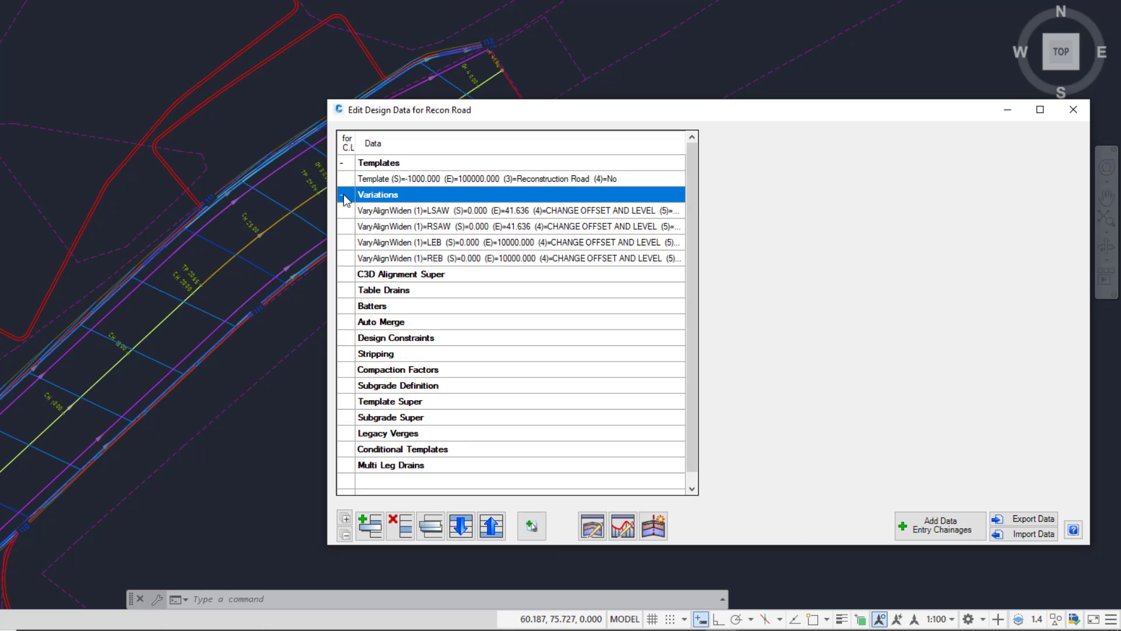
left_click(571, 210)
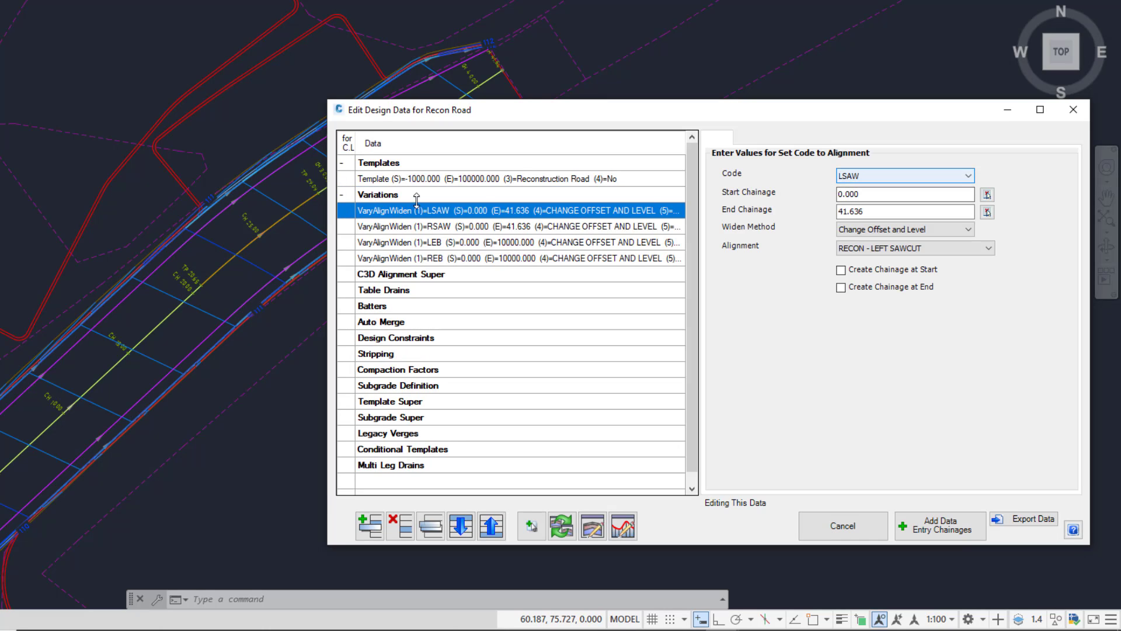
left_click(465, 227)
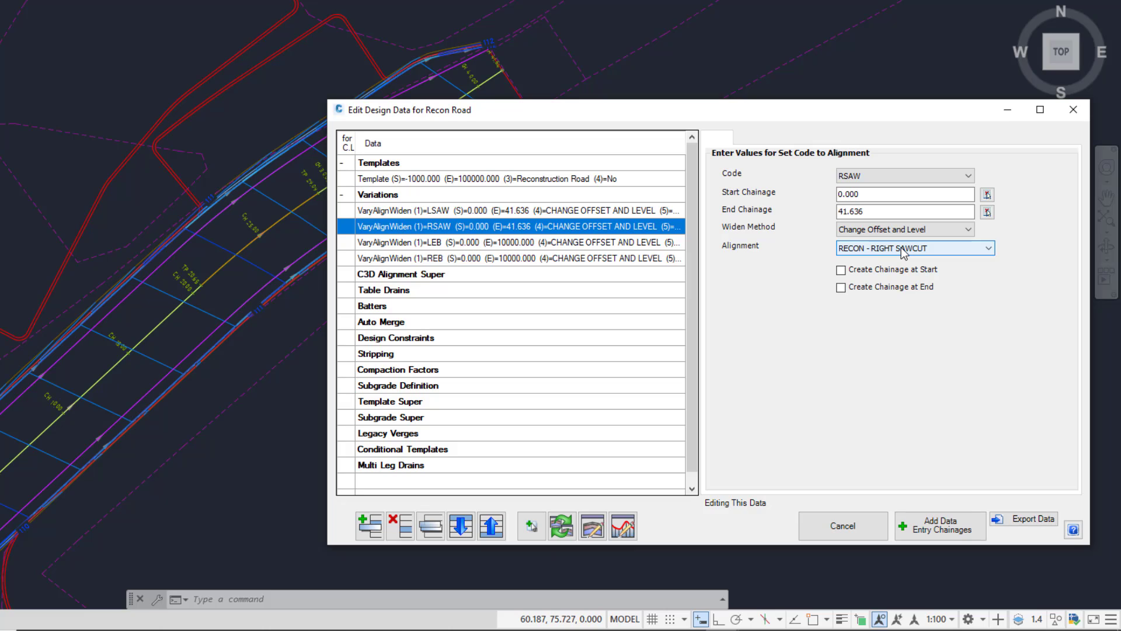
left_click(457, 243)
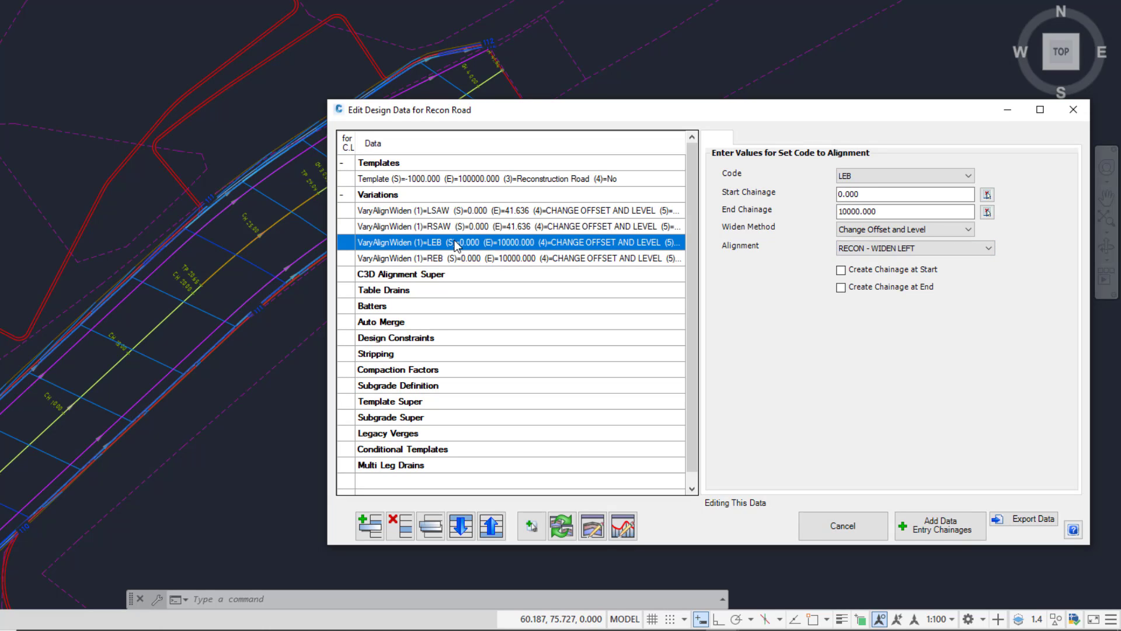
left_click(441, 259)
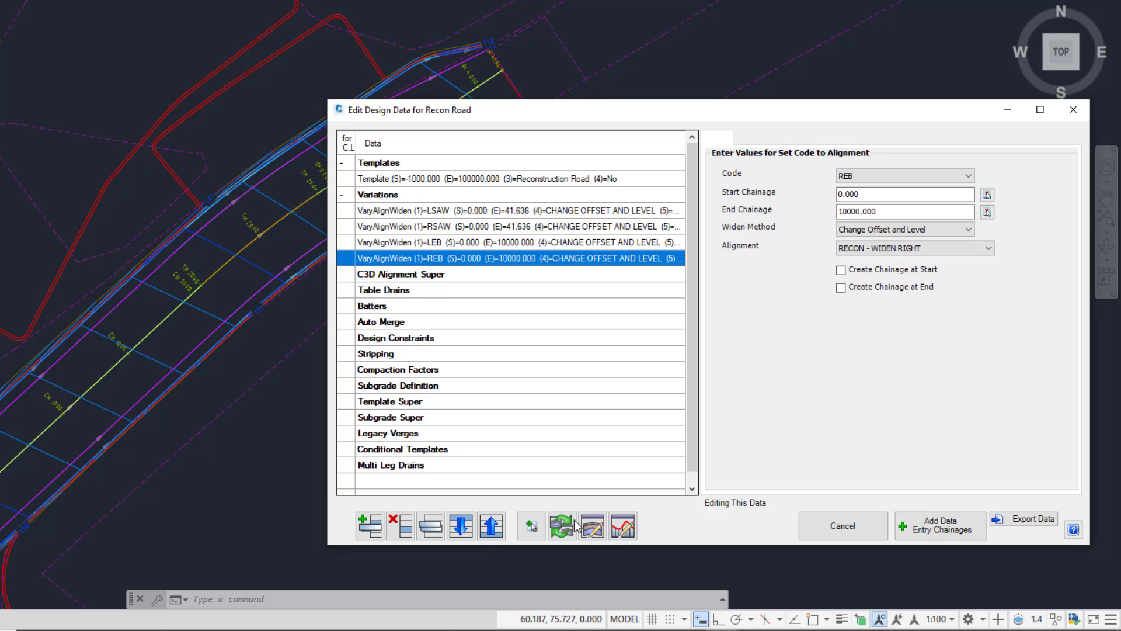
Step: Open the cross section viewer for Recon Road and inspect the section at chainage 0.000 up close
left_click(593, 525)
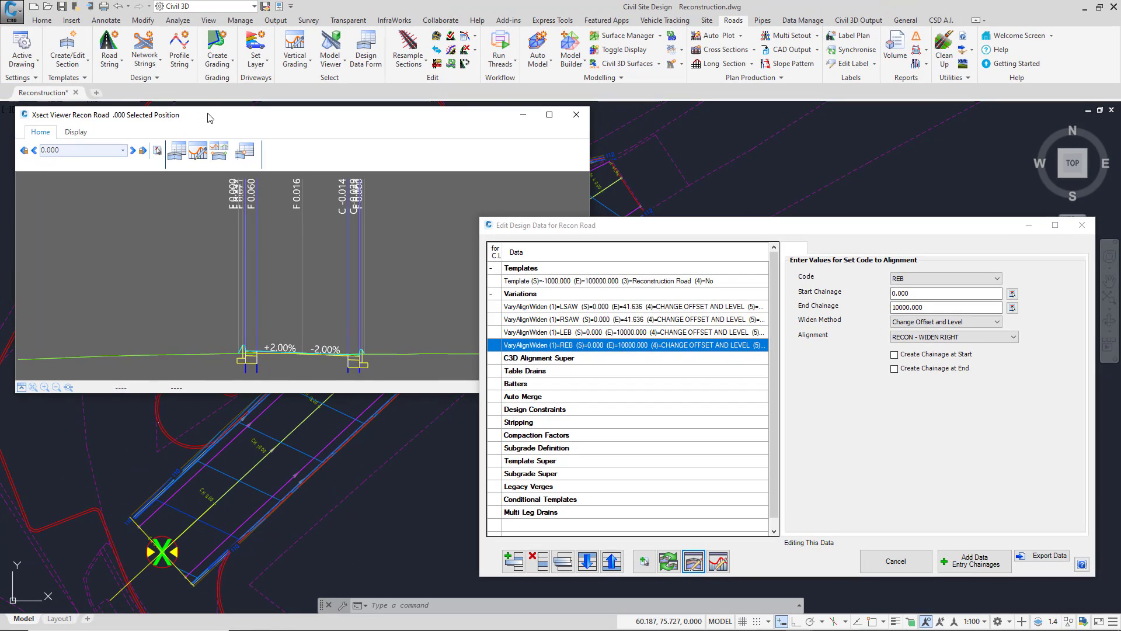
scroll(331, 298, "up", 2)
middle_click_drag(356, 293, 293, 286)
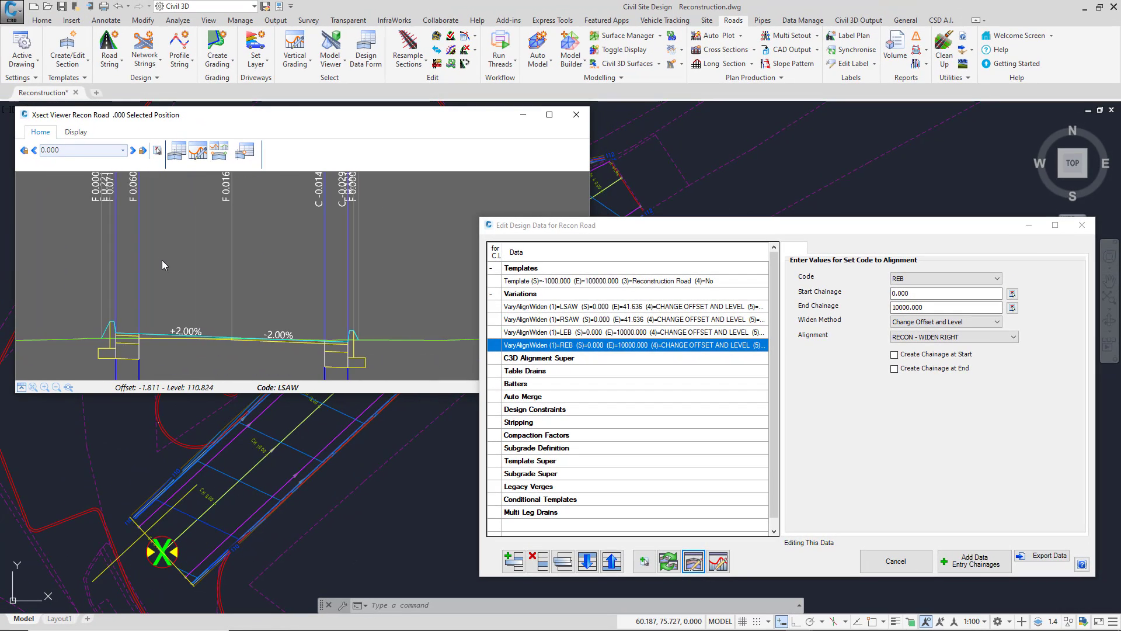
Step: Review the sawcut and widening alignments listed as default objects for the cross section view, and cancel the dialog
left_click(76, 133)
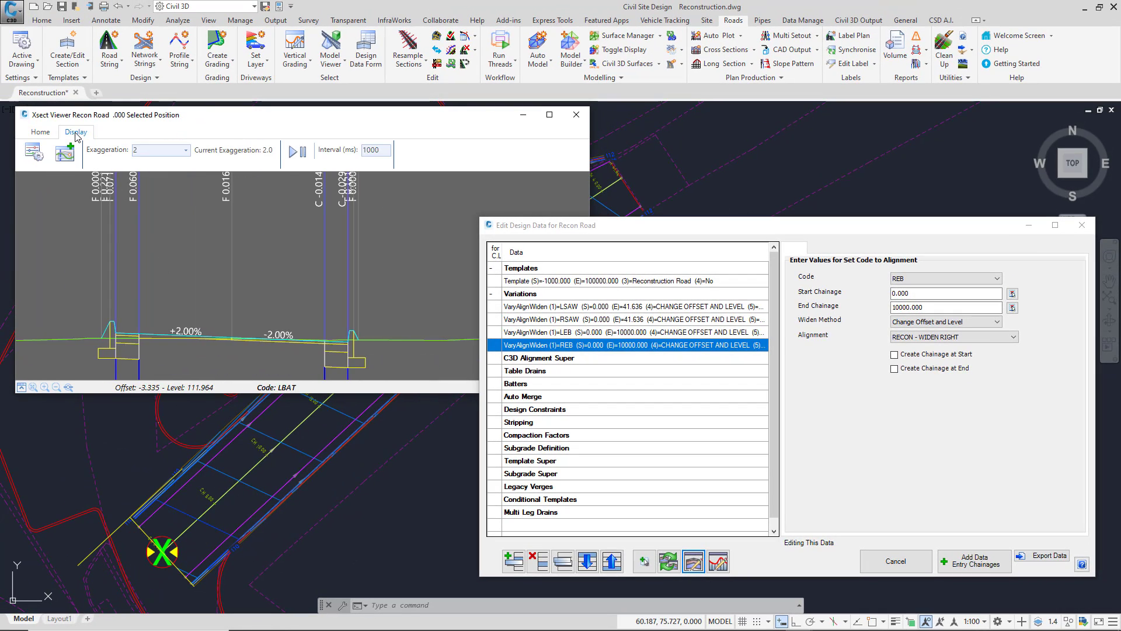
left_click(72, 150)
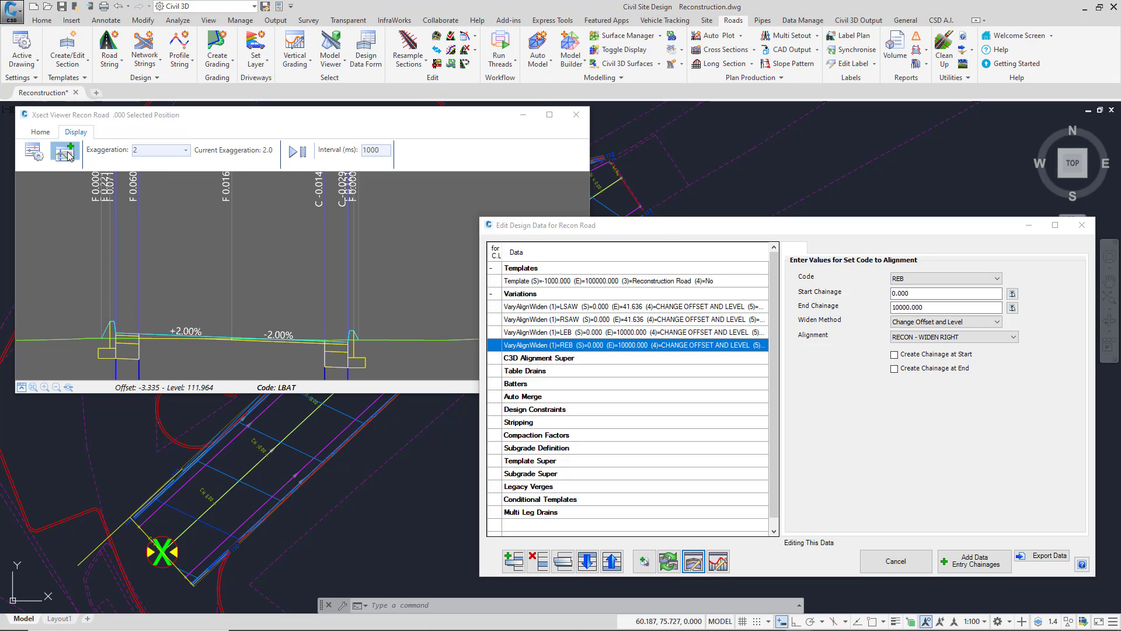
left_click(407, 159)
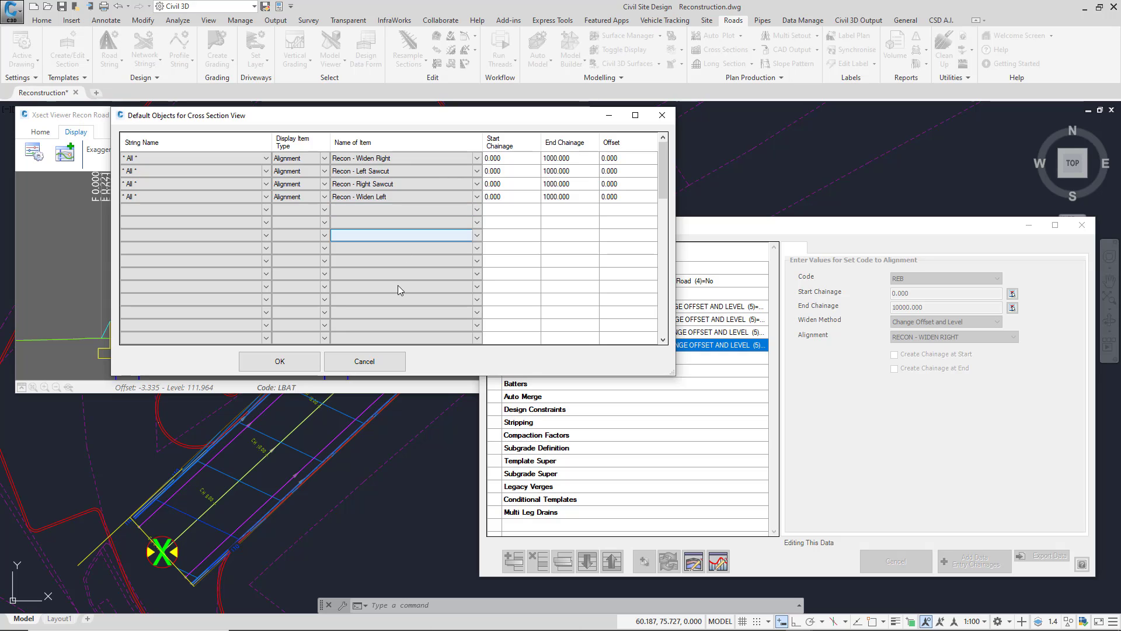
left_click(374, 361)
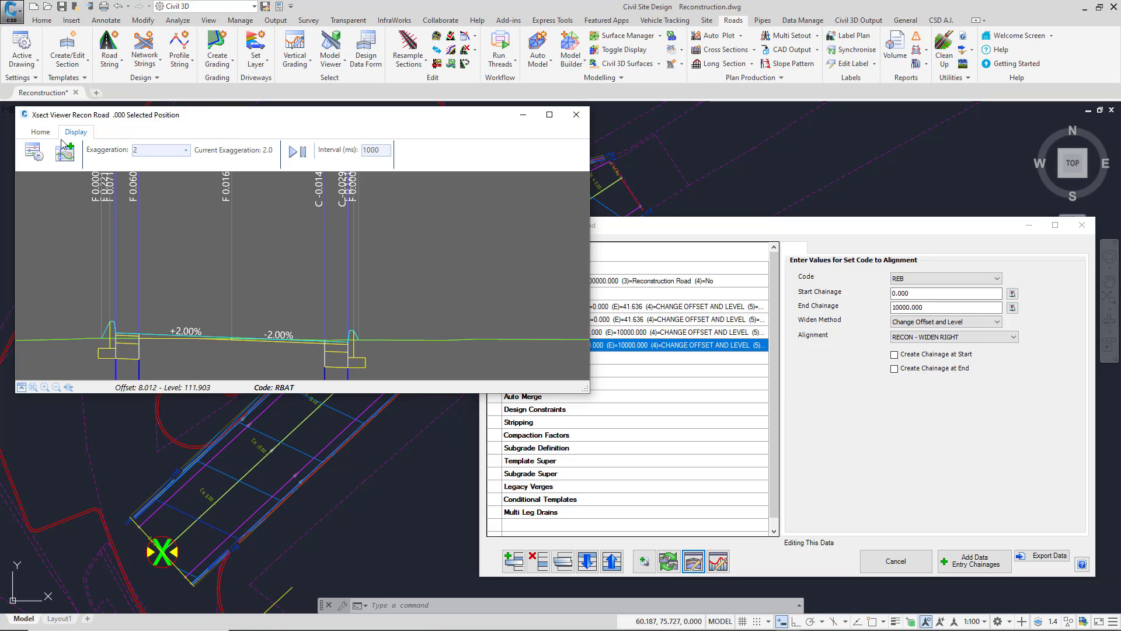
Step: Examine the Recon Road centreline's vertical profile from the cross section viewer, and close both the profile and viewer windows
left_click(40, 133)
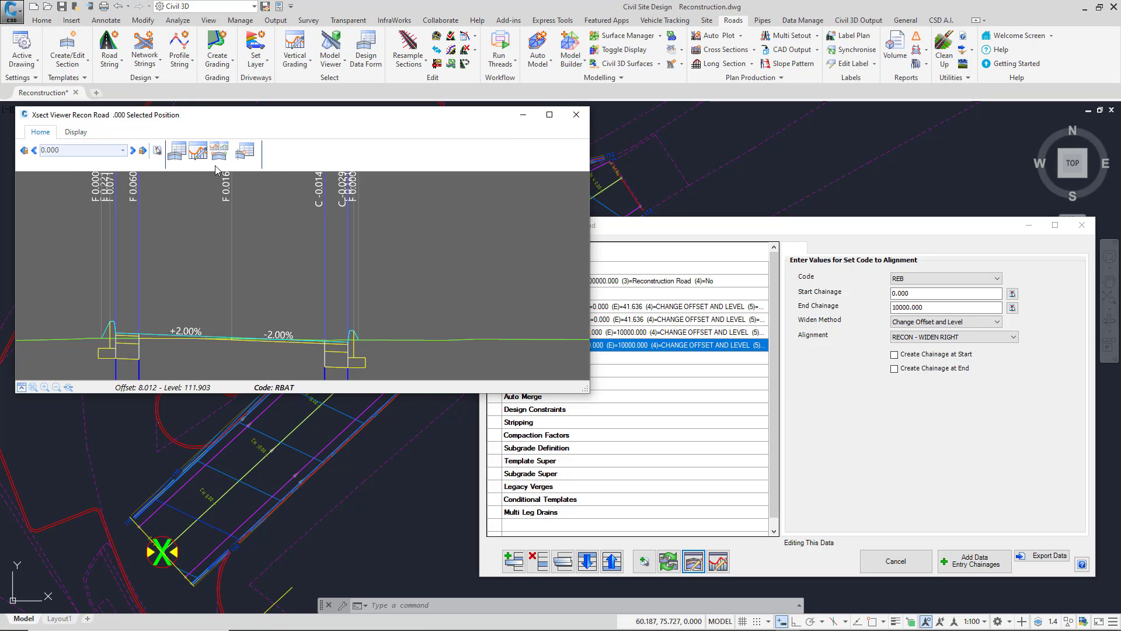
left_click(198, 151)
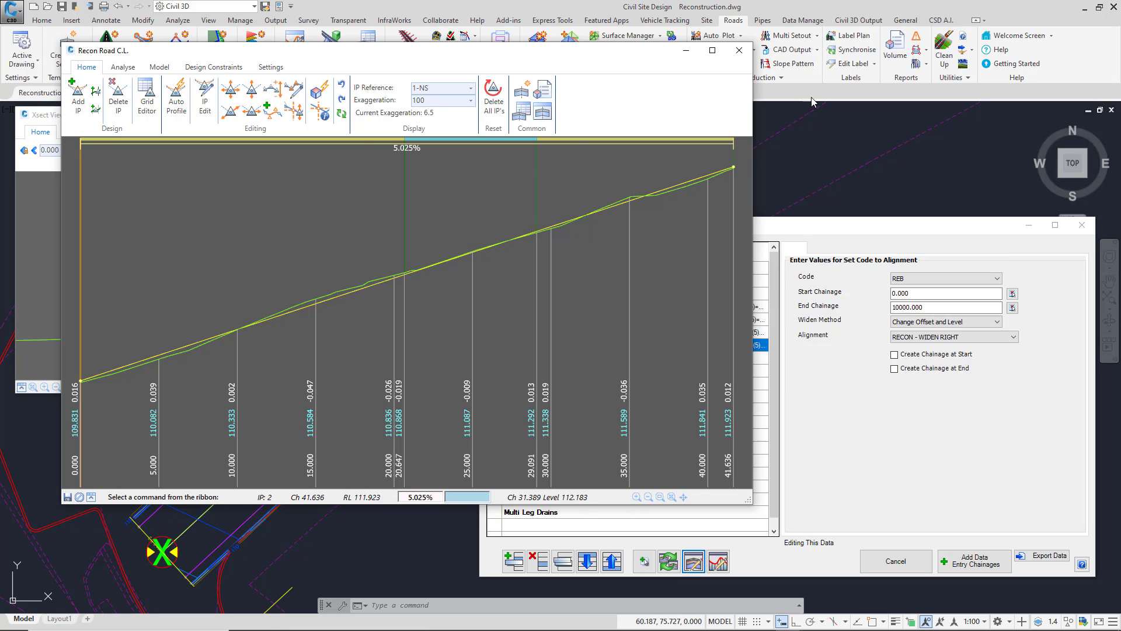
left_click(738, 50)
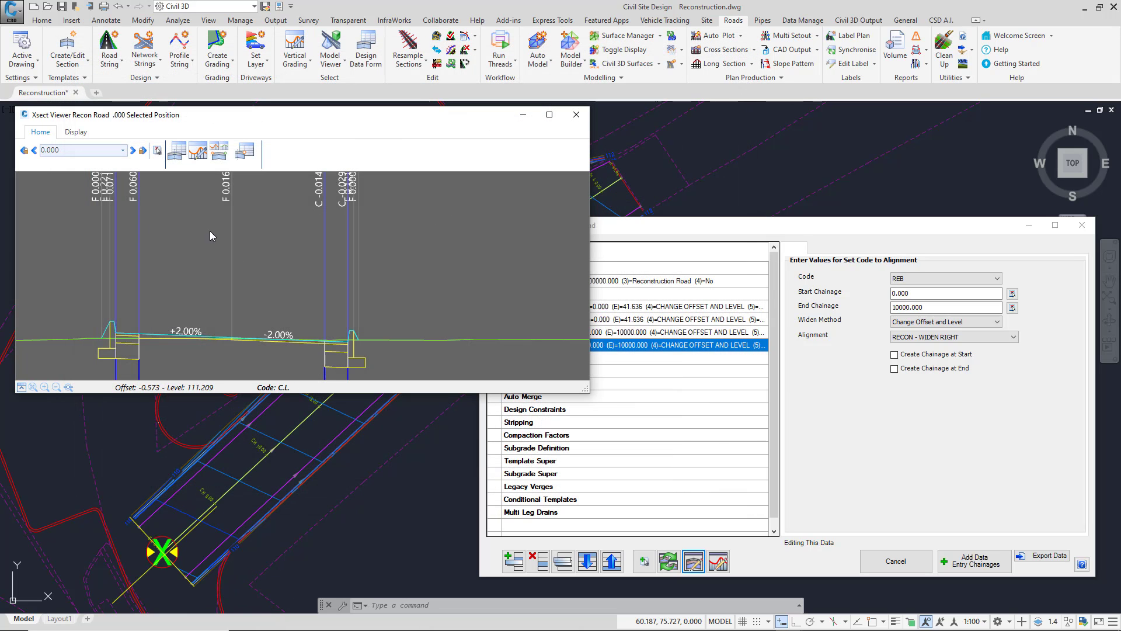
left_click(576, 114)
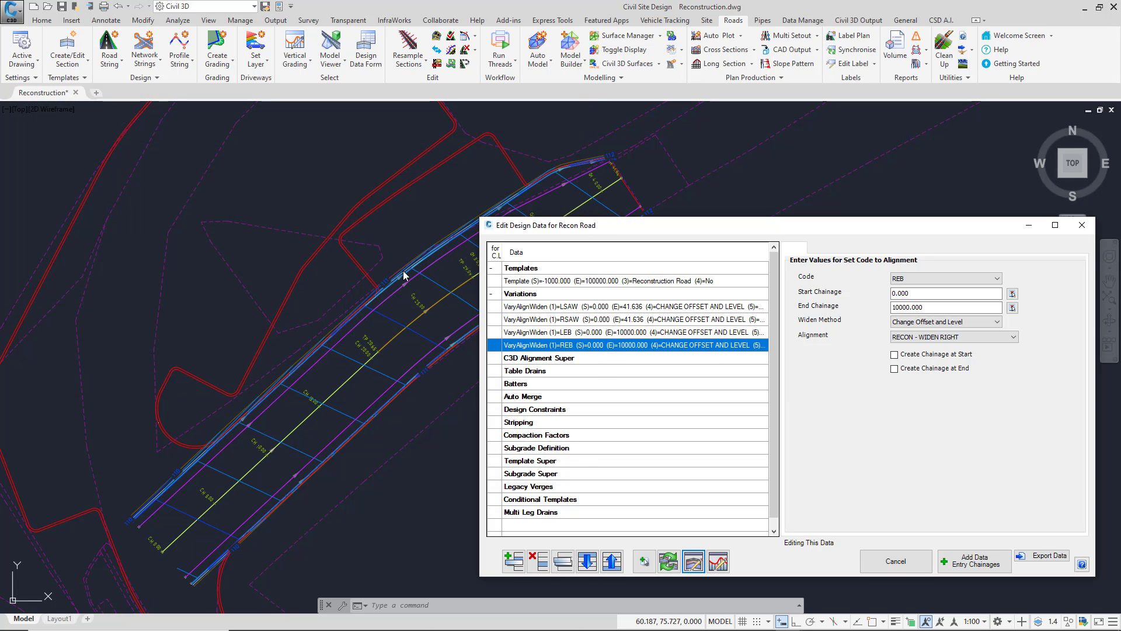